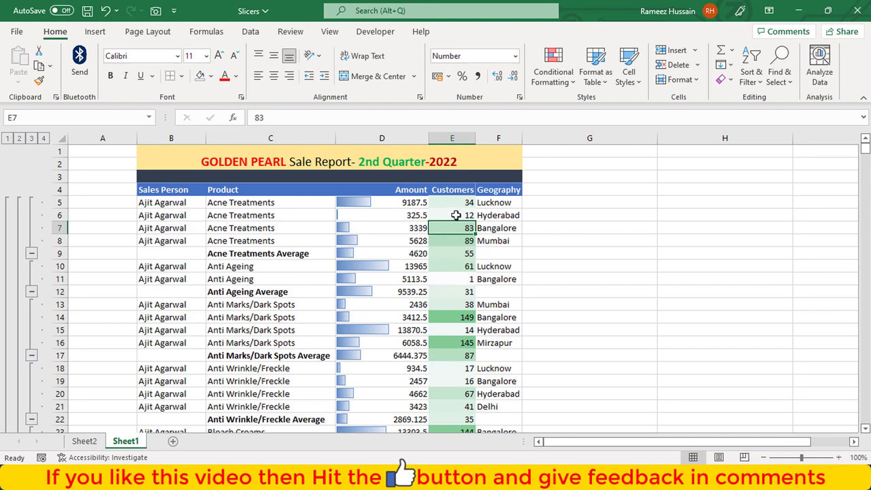
Examine the finished sale report at outline levels 1, 2, 3 and 4, from the grand average down to every record.
scroll(457, 217, down, 1)
scroll(456, 216, up, 1)
click(8, 138)
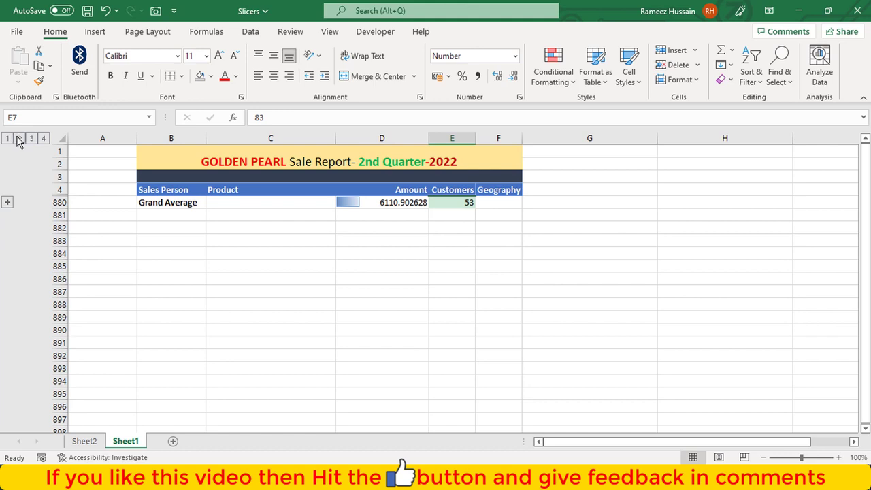
click(19, 138)
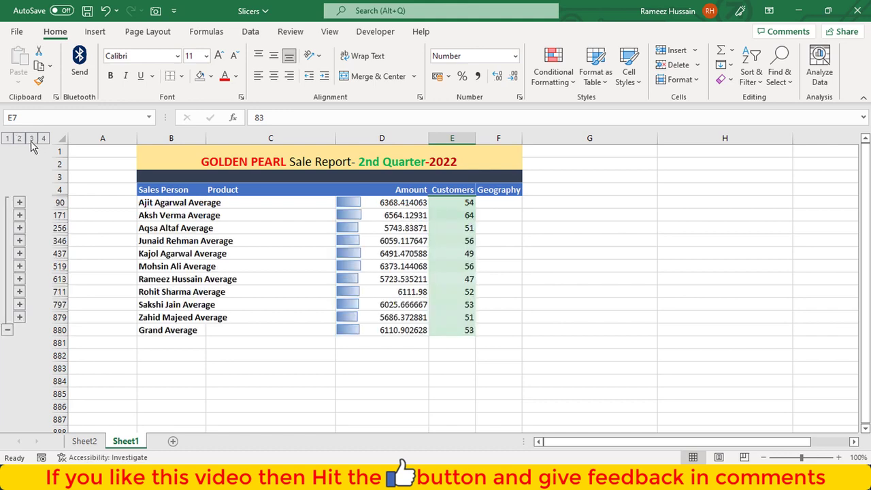
click(32, 139)
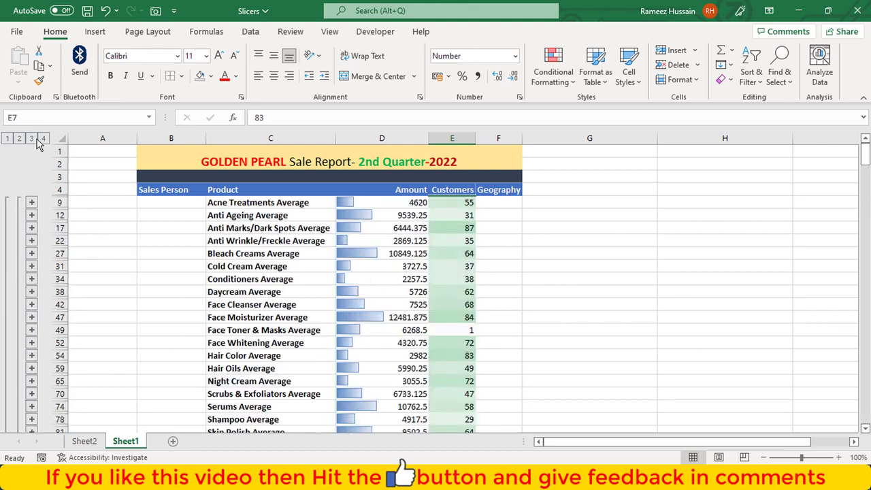
click(43, 139)
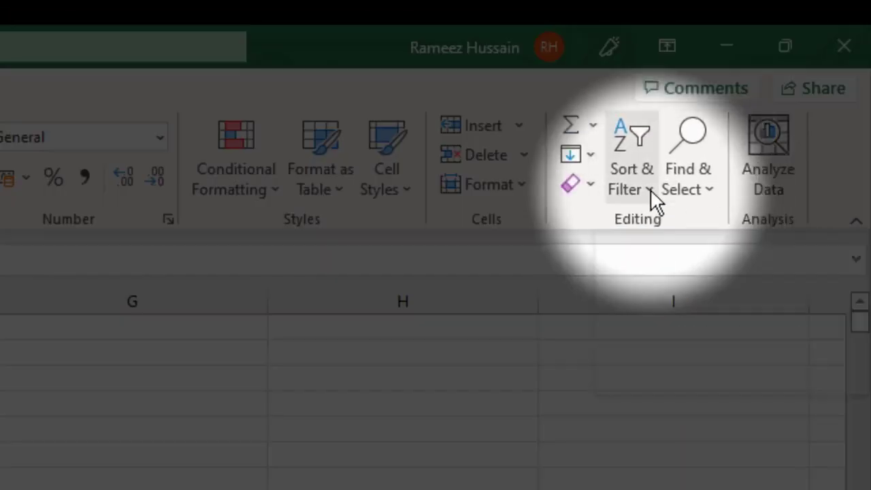
Custom-sort the sales data by Sales Person and then by Product, both on cell values from A to Z.
click(650, 188)
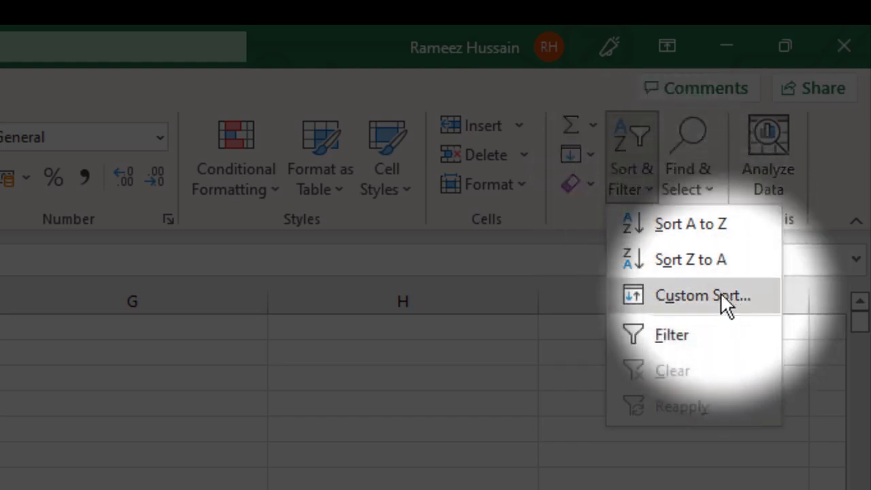
click(721, 300)
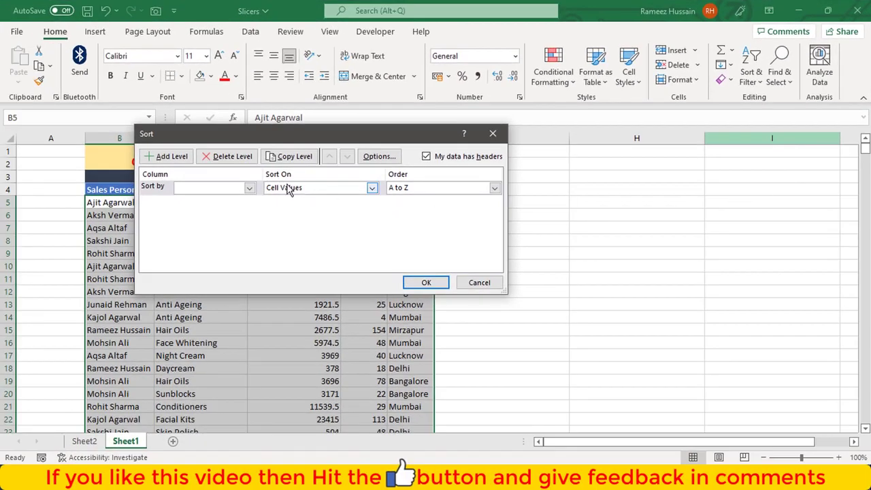
click(250, 189)
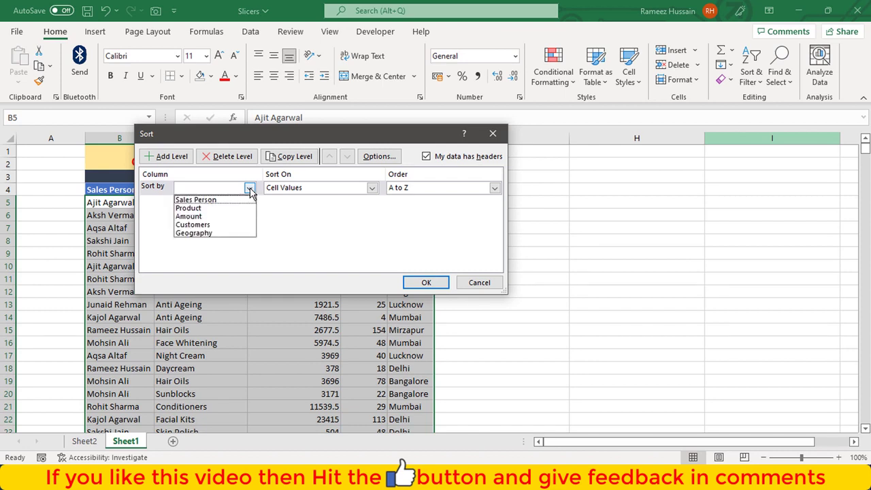
click(209, 200)
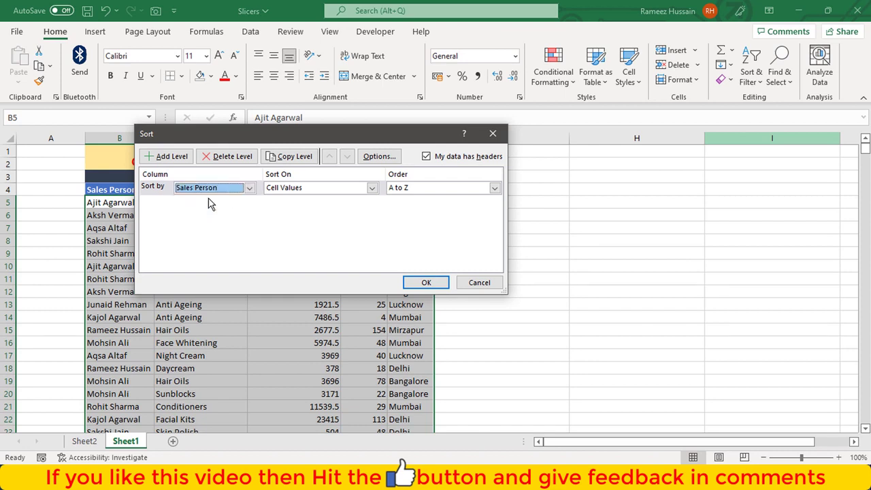
click(178, 160)
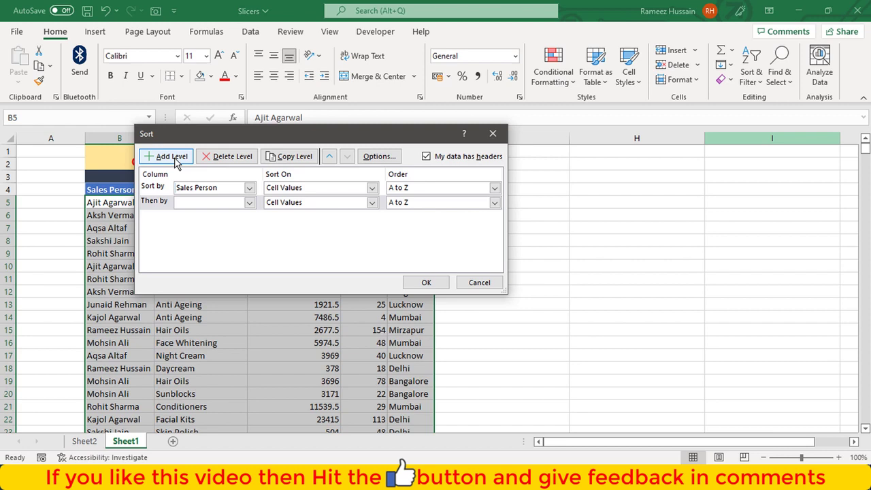
click(249, 202)
click(230, 222)
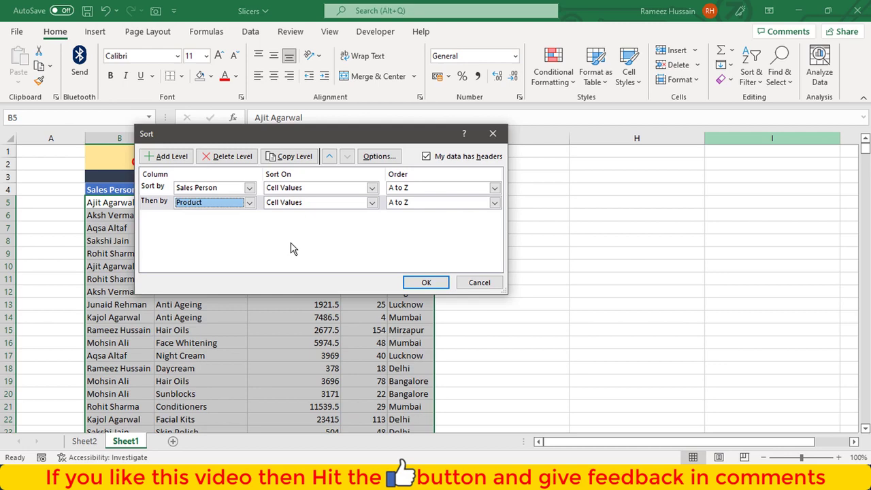
click(426, 283)
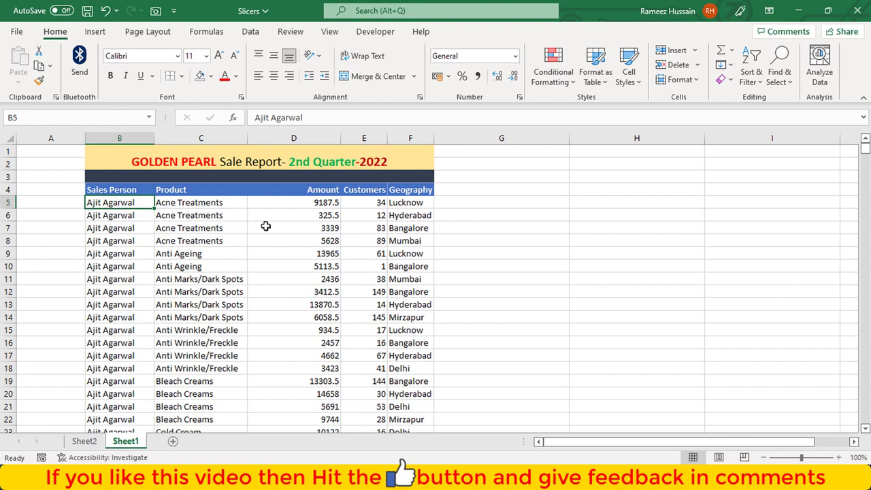
Start a Subtotal on the whole table including its header row, calculating the Average at each change in Sales Person.
key(Up)
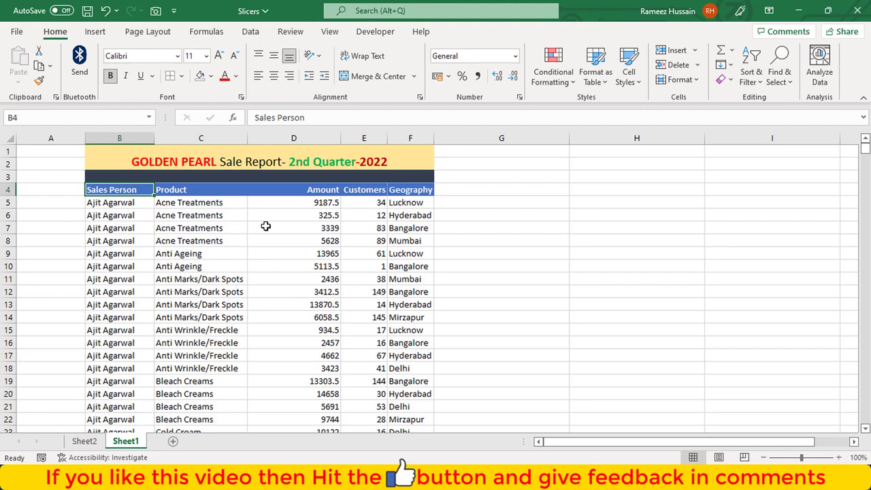
key(ctrl+shift+Right)
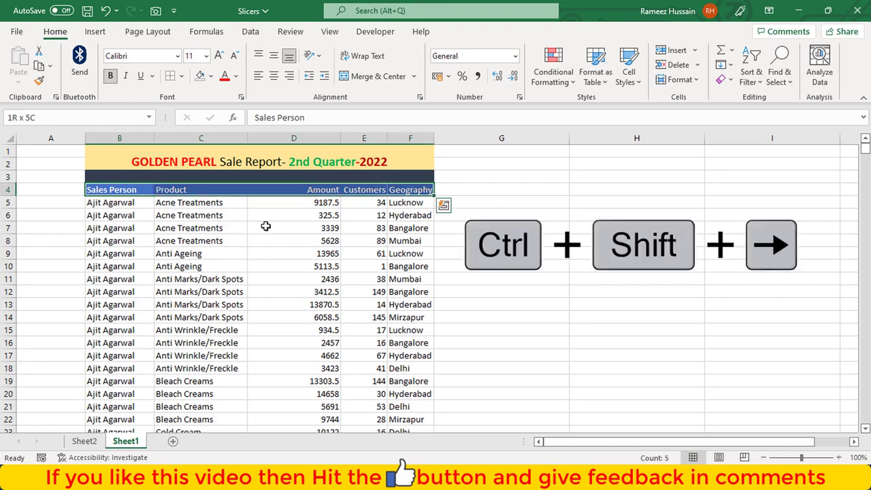
key(ctrl+shift+Down)
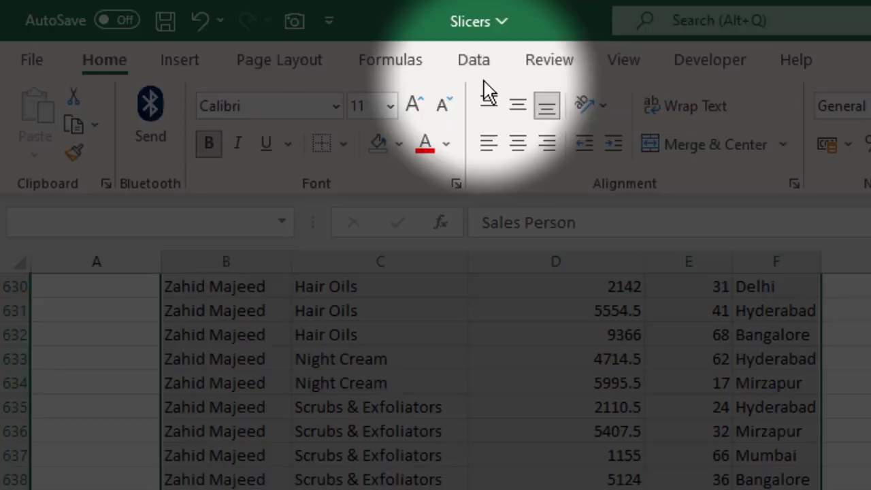
click(253, 36)
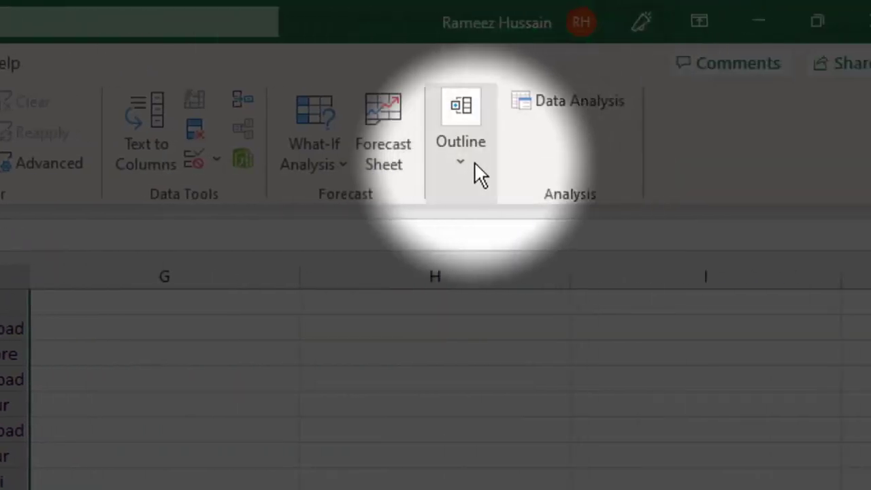
click(467, 165)
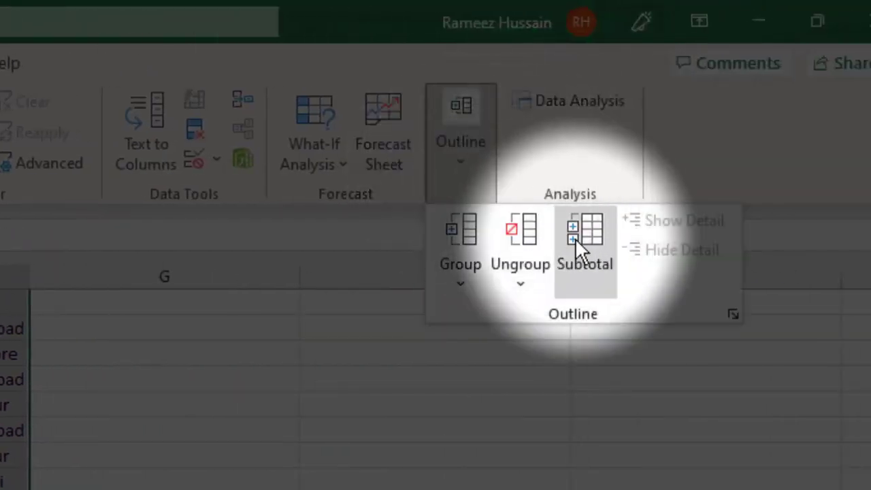
click(581, 238)
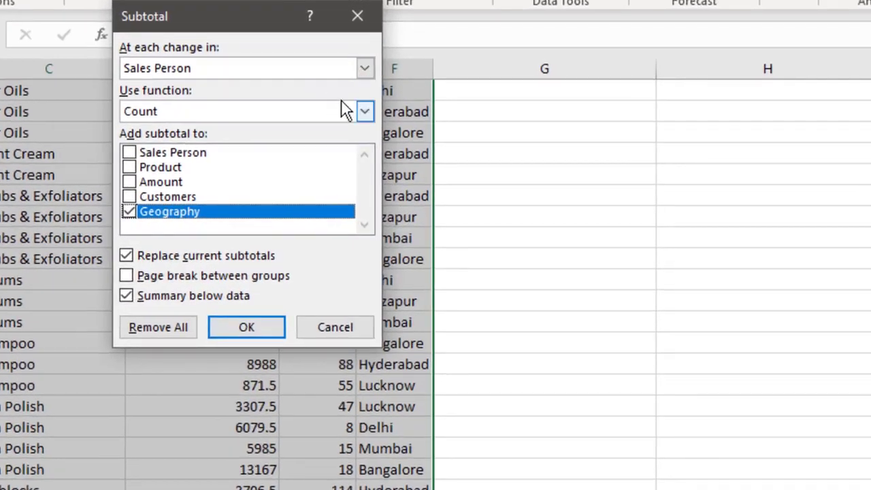
click(366, 69)
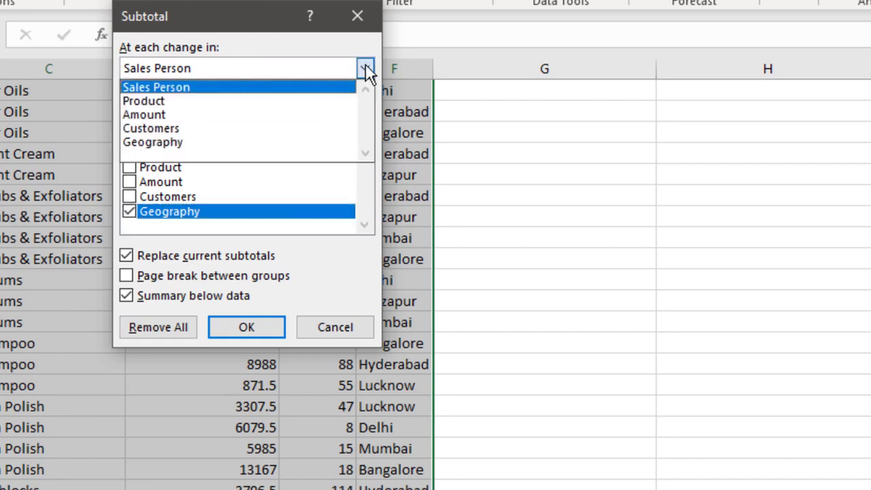
click(198, 91)
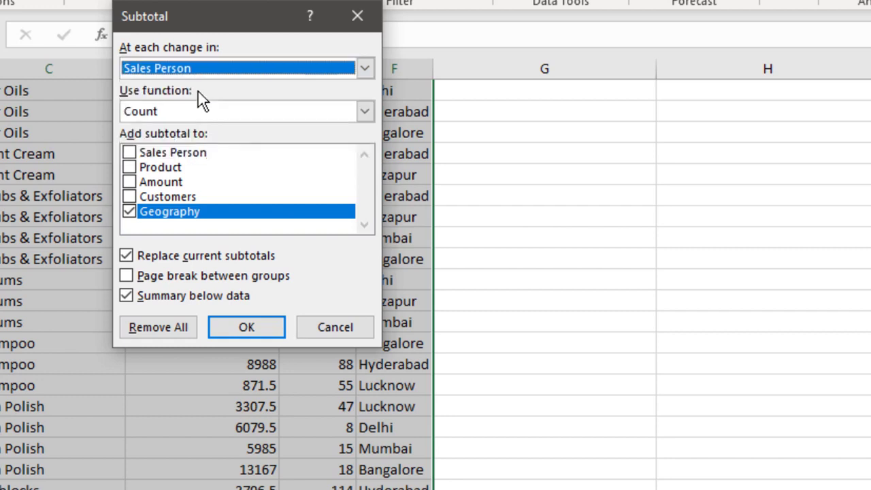
click(364, 111)
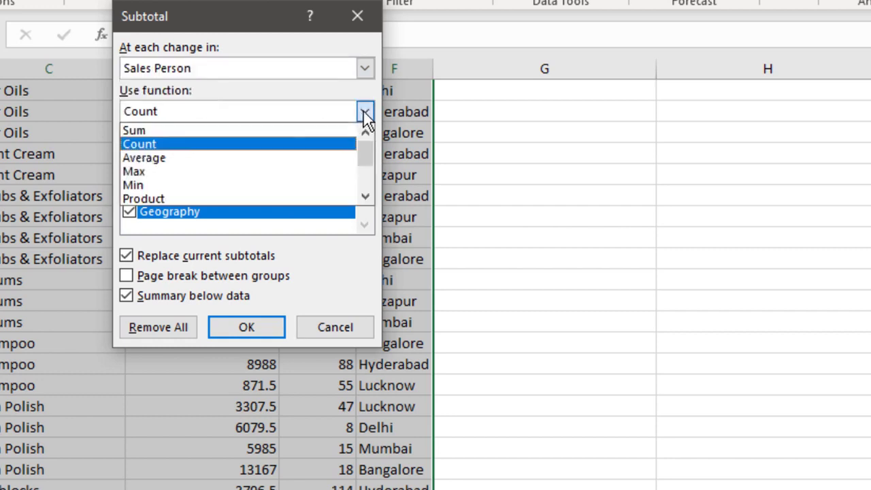
click(258, 157)
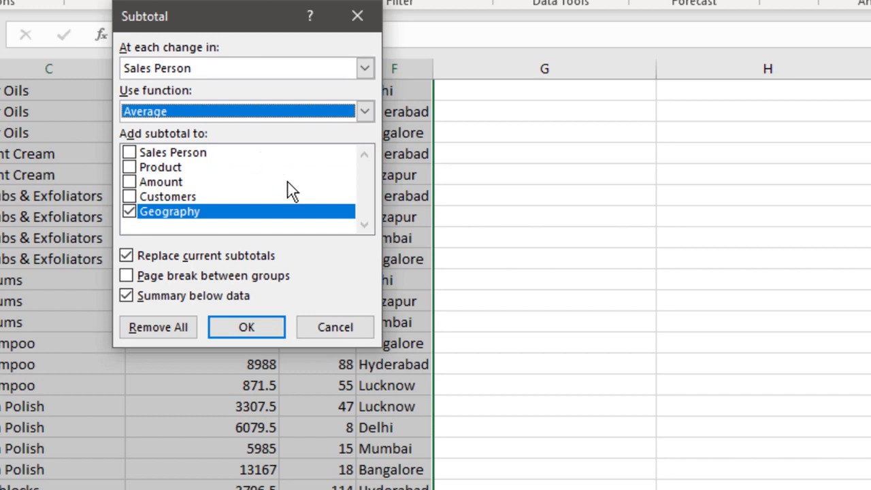
Add the subtotal to Amount and Customers instead of Geography, turn off replacing current subtotals, and apply it.
click(130, 213)
click(134, 183)
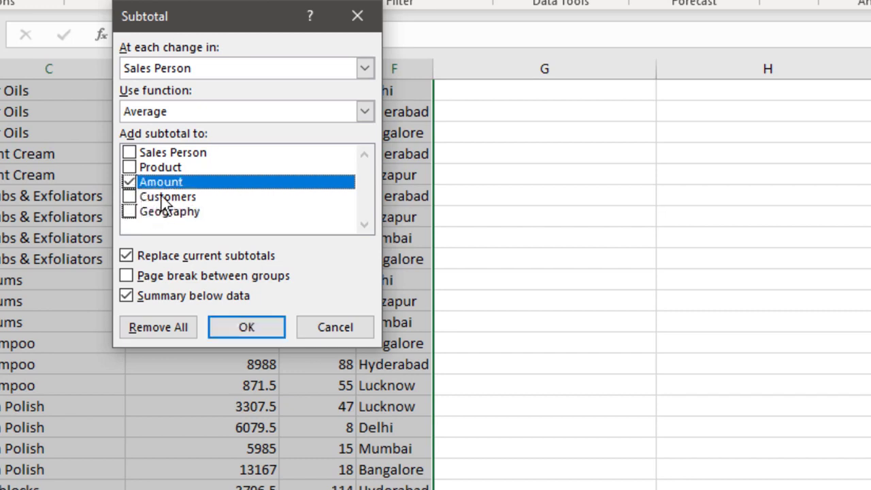
click(164, 199)
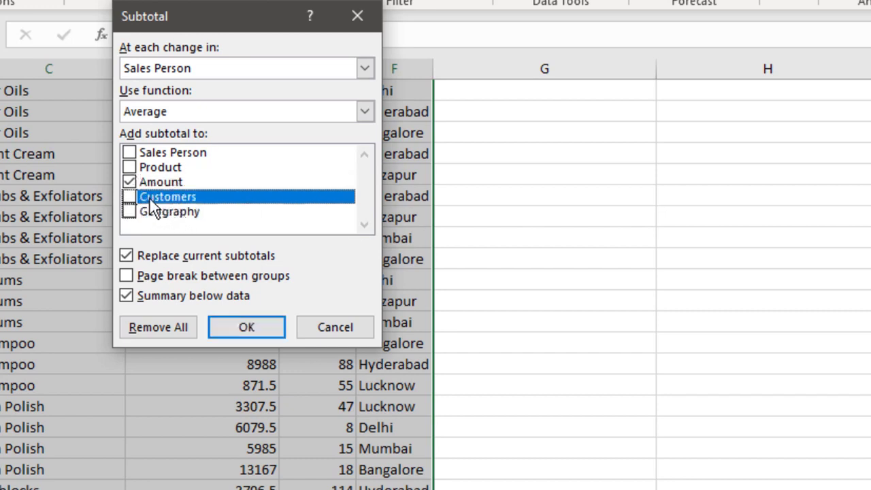
click(129, 197)
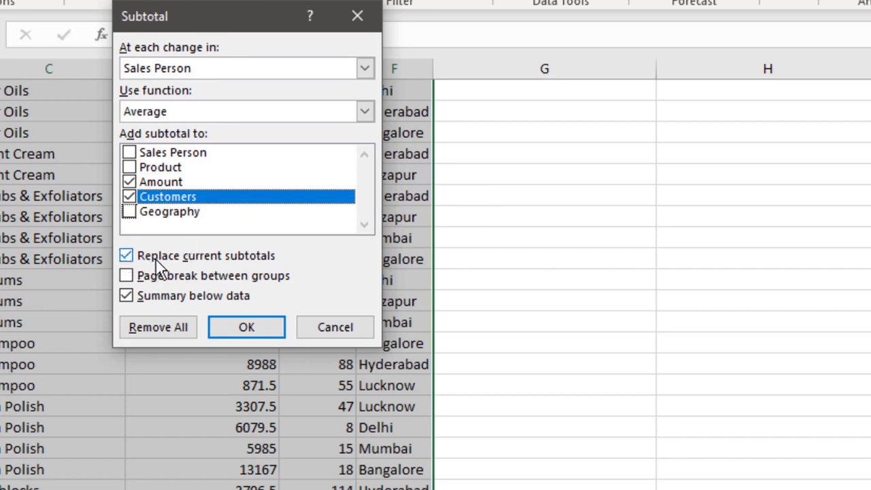
click(129, 259)
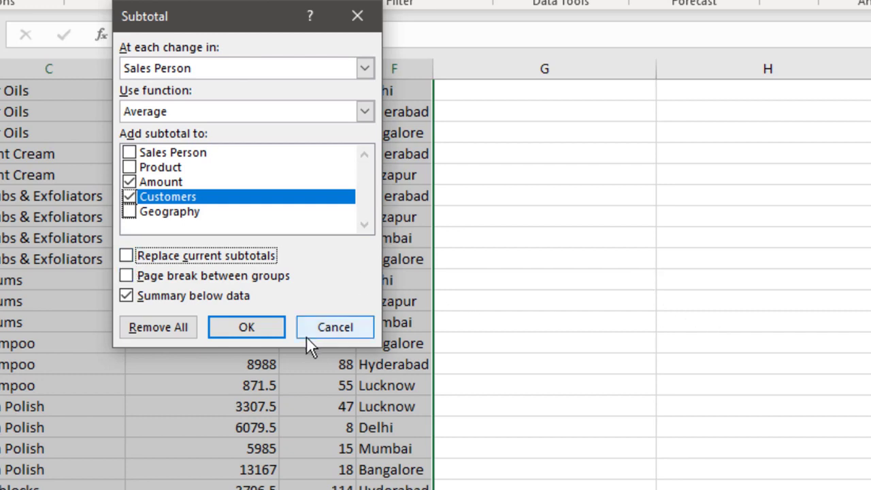
click(254, 330)
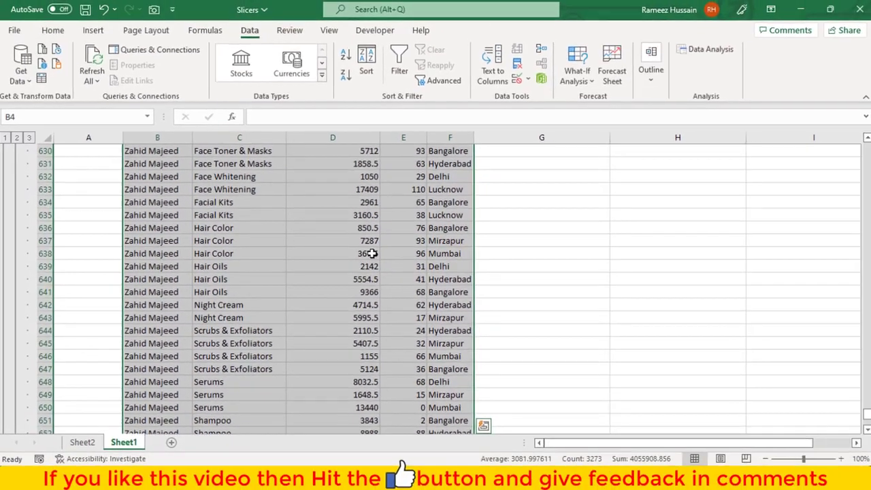
Examine the average rows inserted below each sales person's records in the Amount and Customers columns.
scroll(373, 253, up, 12)
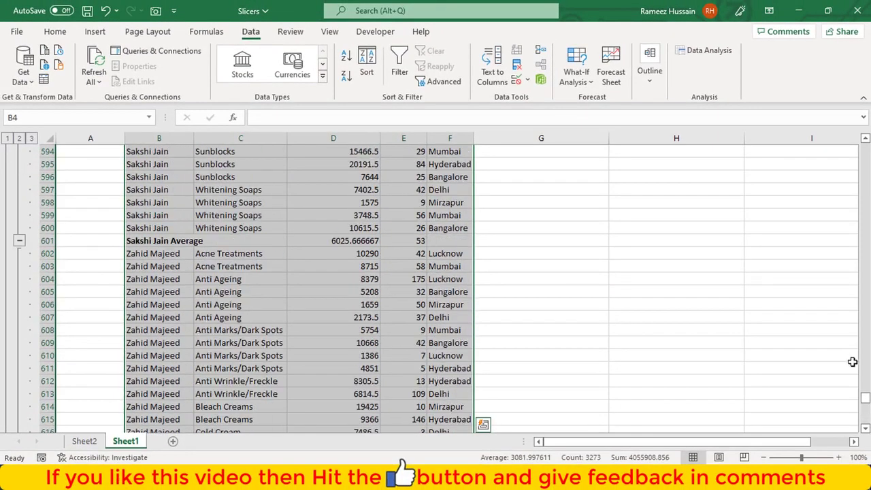
drag(865, 398, 865, 148)
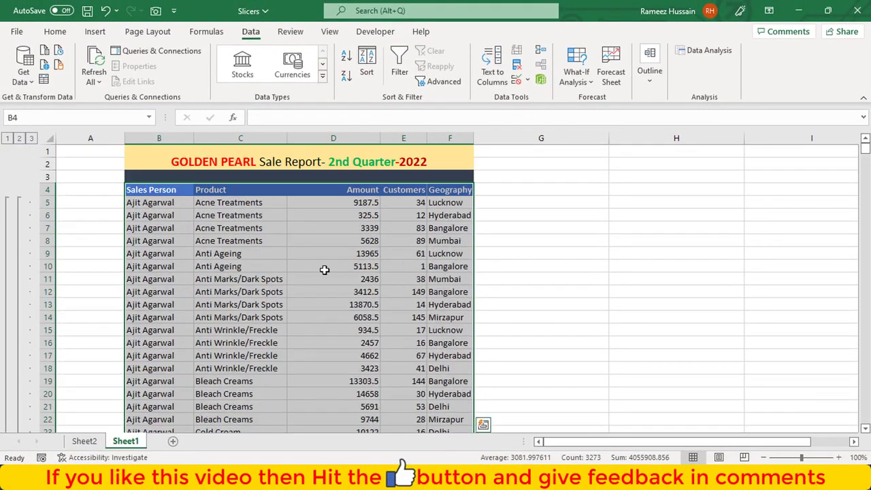
scroll(312, 248, down, 4)
scroll(314, 249, down, 15)
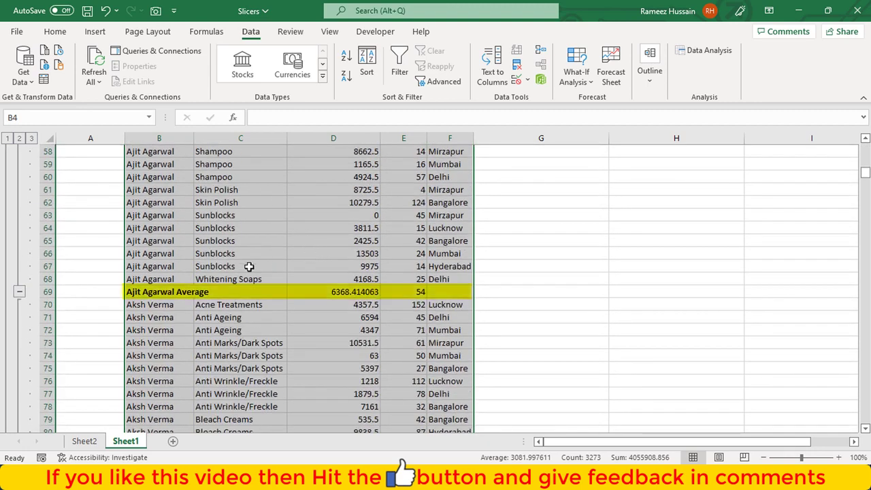
click(149, 292)
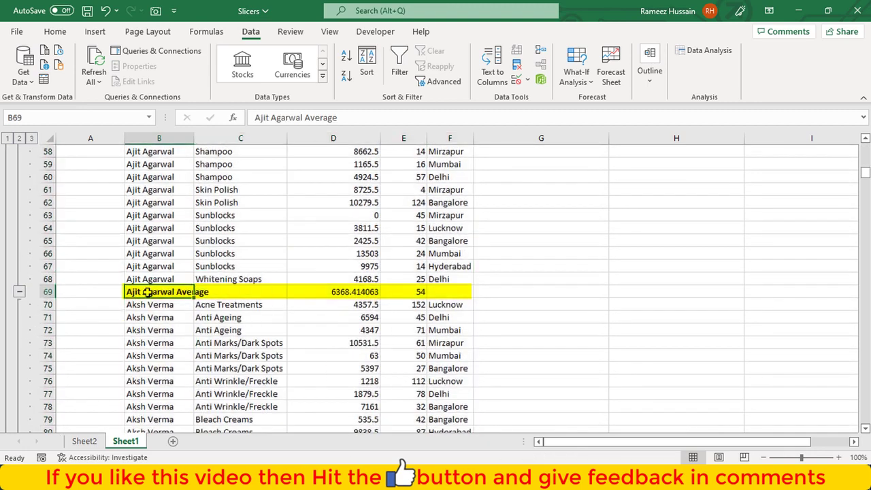
click(626, 309)
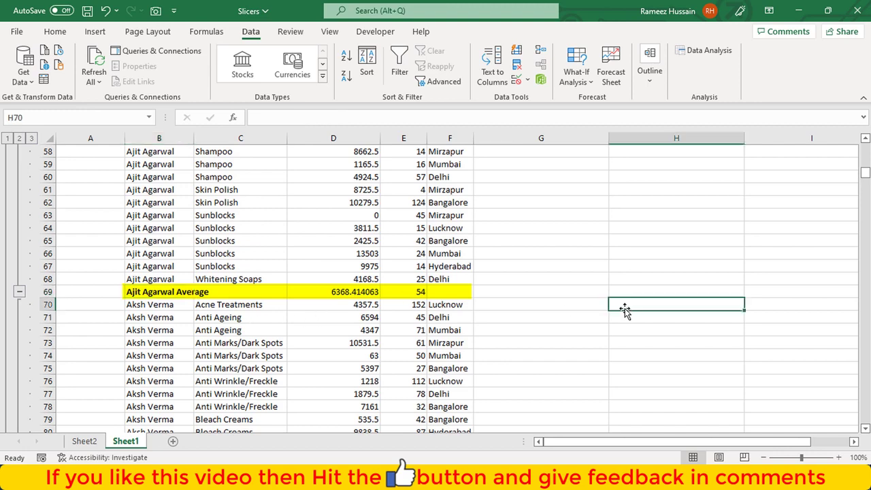
scroll(542, 281, down, 20)
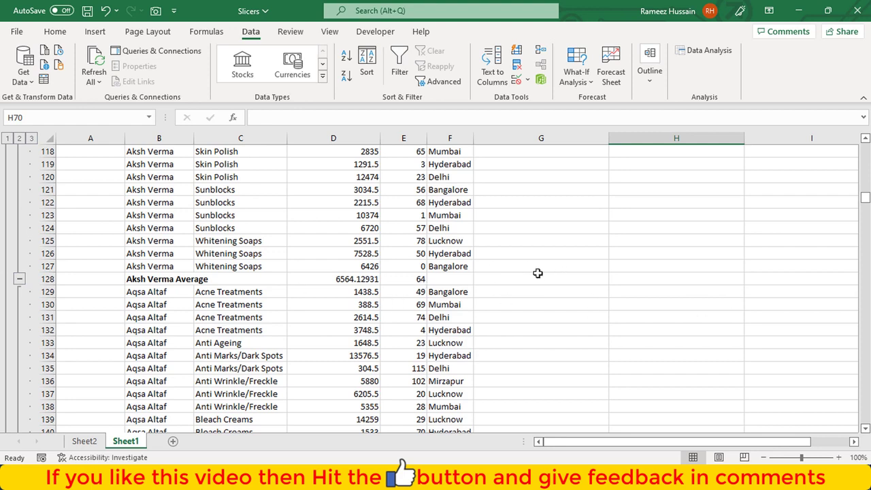
scroll(549, 273, up, 20)
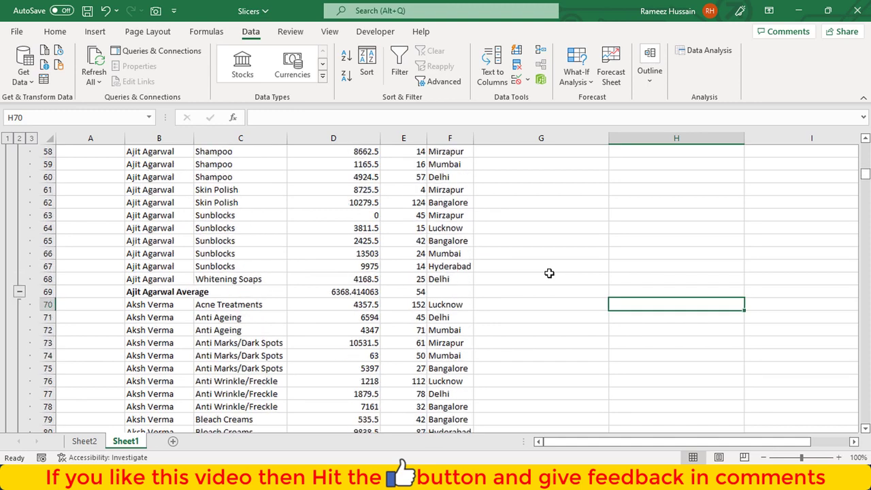
scroll(549, 273, up, 5)
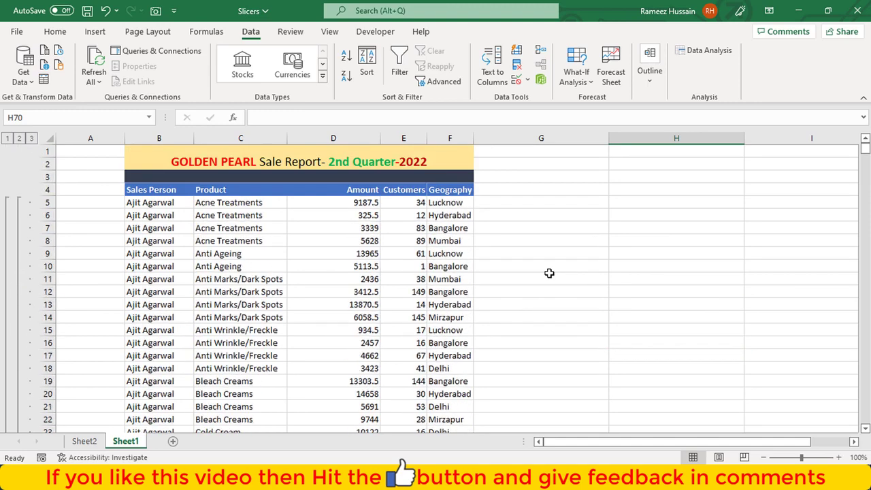
Step through outline levels 1, 2 and 3 of the subtotalled table and examine the averages per sales person.
click(8, 139)
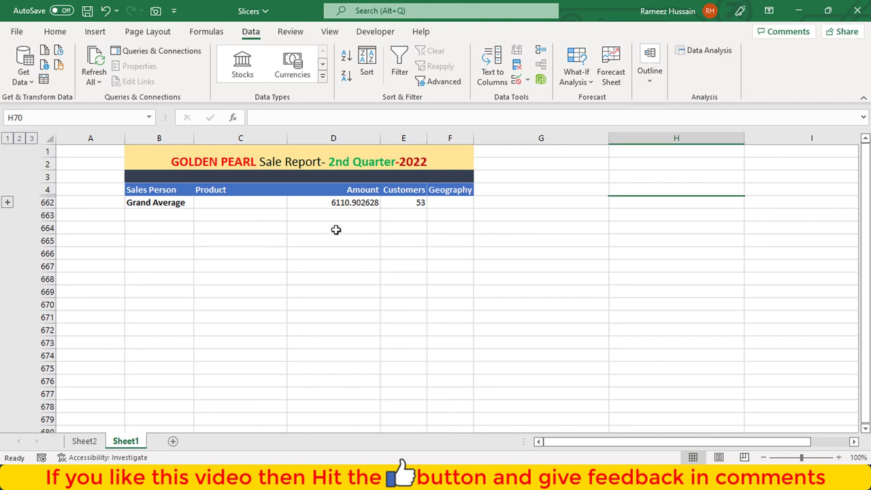
click(19, 139)
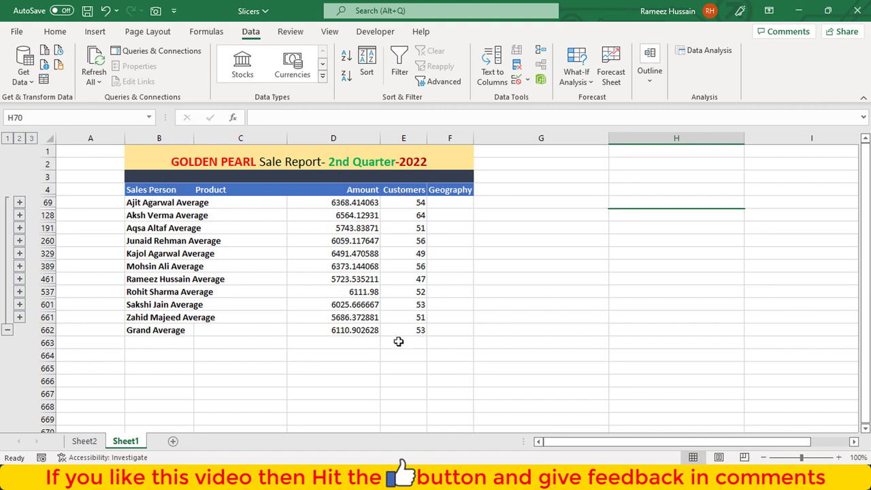
click(31, 139)
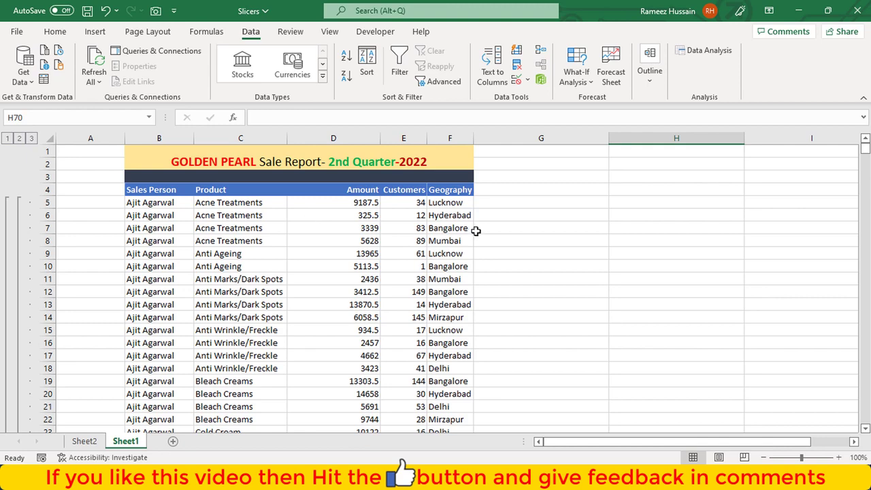
scroll(475, 231, down, 8)
scroll(475, 230, down, 11)
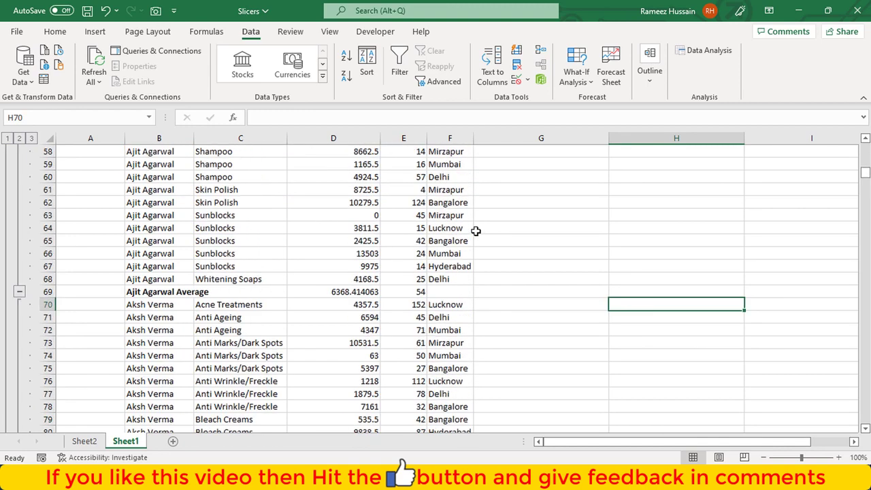
scroll(475, 230, up, 19)
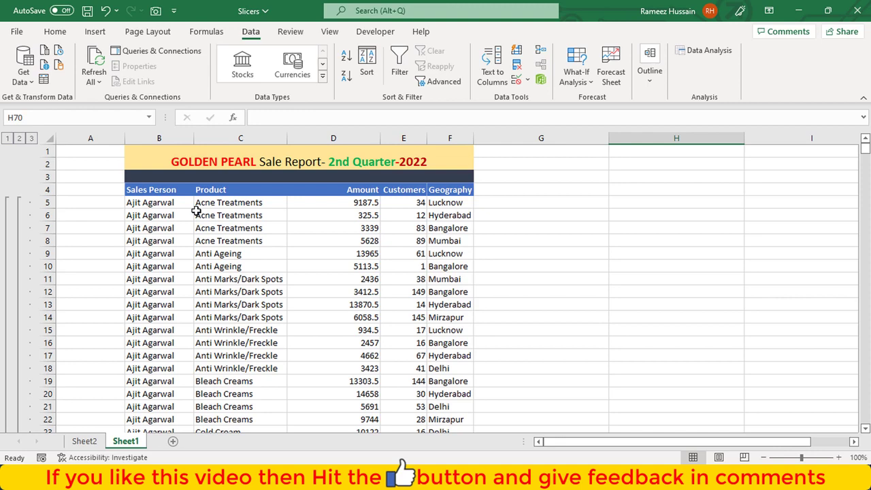
Add a second subtotal to the whole table, averaging Amount and Customers at each change in Product while keeping the current subtotals.
click(139, 190)
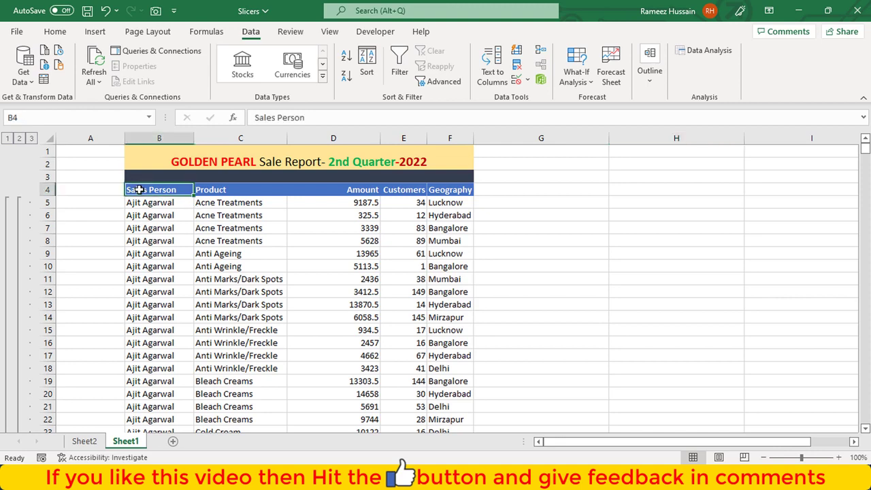
key(ctrl+shift+Right)
key(ctrl+shift+Down)
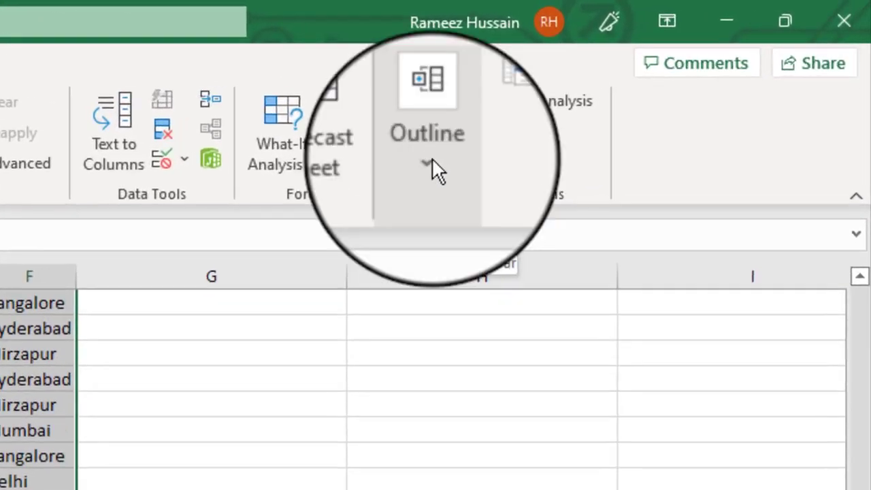
click(432, 158)
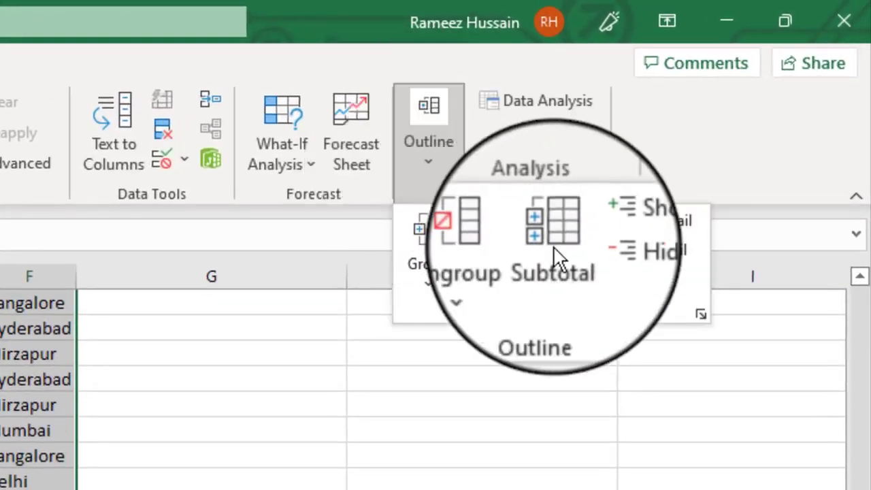
click(553, 245)
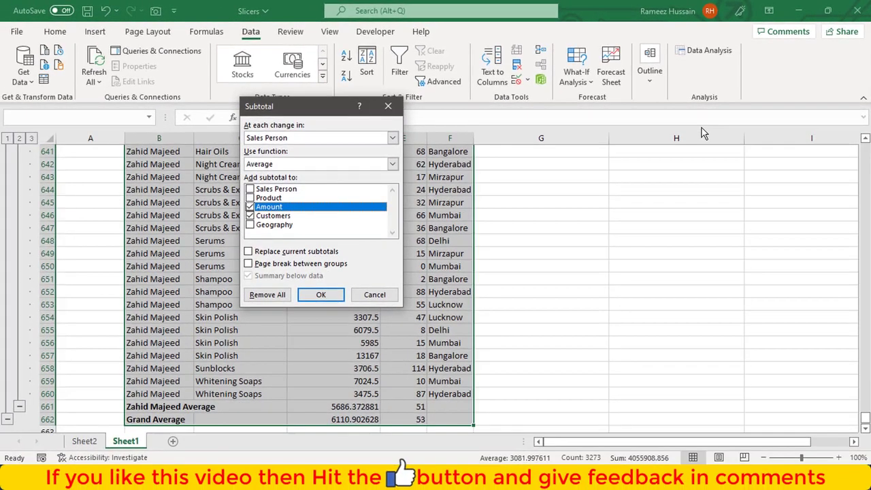
click(393, 139)
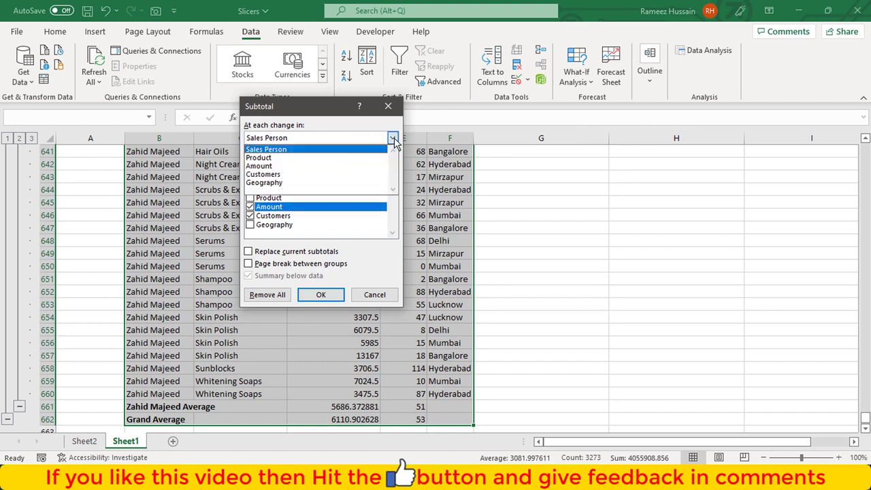
click(358, 158)
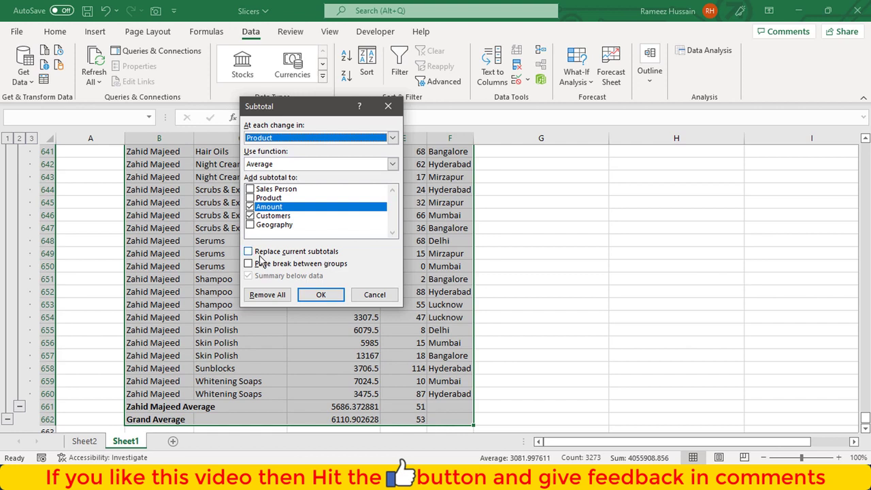
click(326, 300)
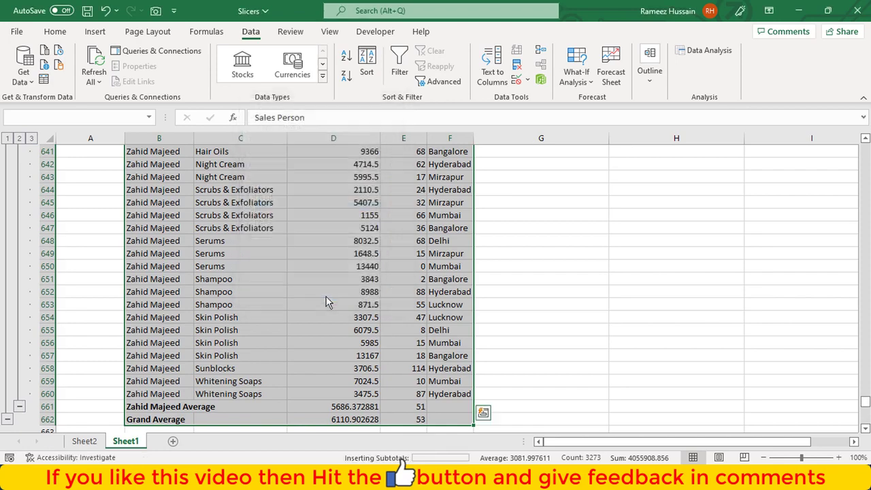
Auto-fit the width of the Product column so its average labels fit in full.
scroll(372, 203, up, 12)
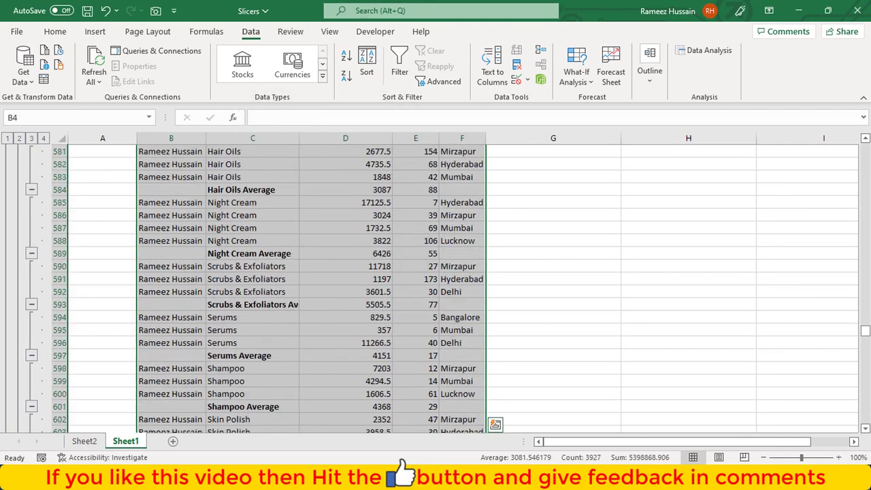
drag(866, 332, 866, 148)
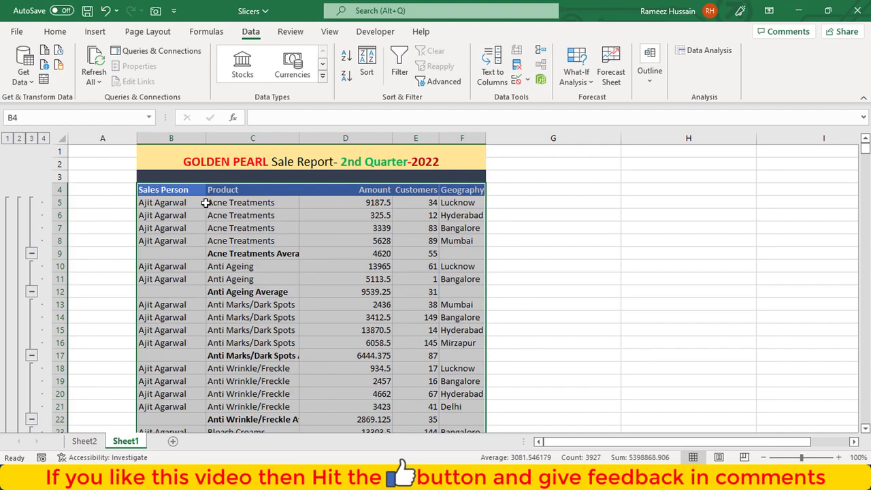
click(182, 248)
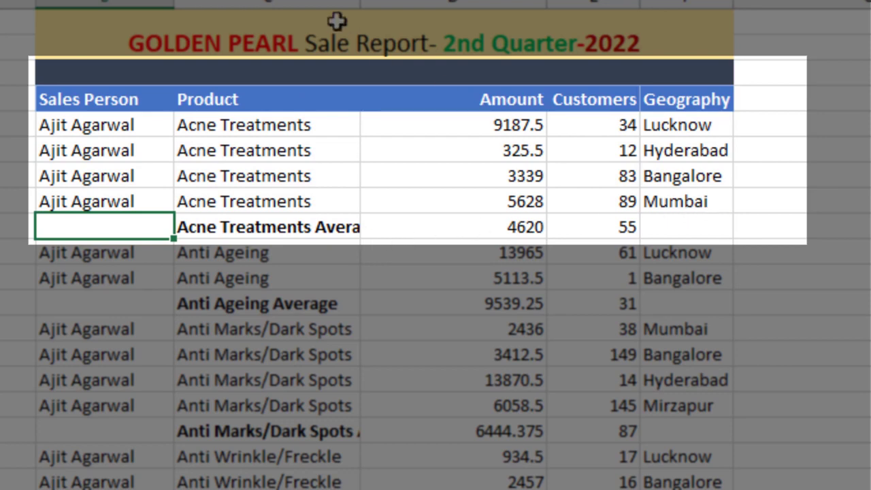
double_click(360, 3)
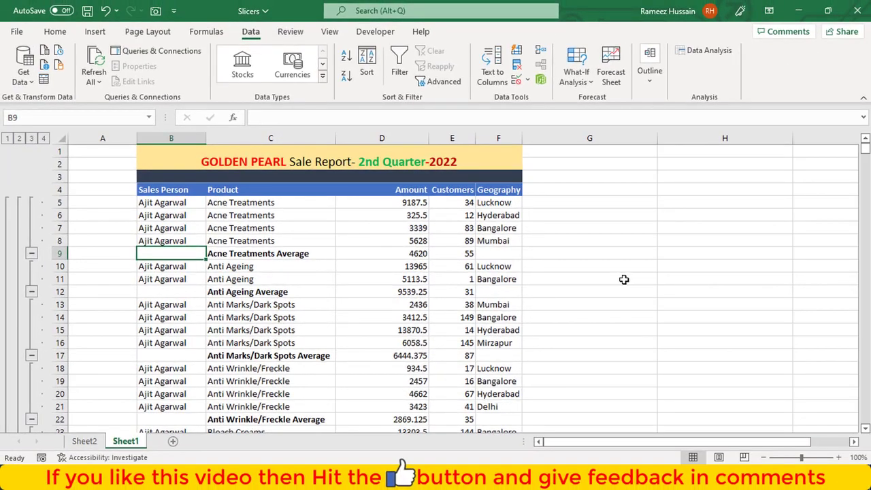
Step through outline levels 1 to 4 to examine the grand, sales person and product averages and the detail rows.
click(7, 138)
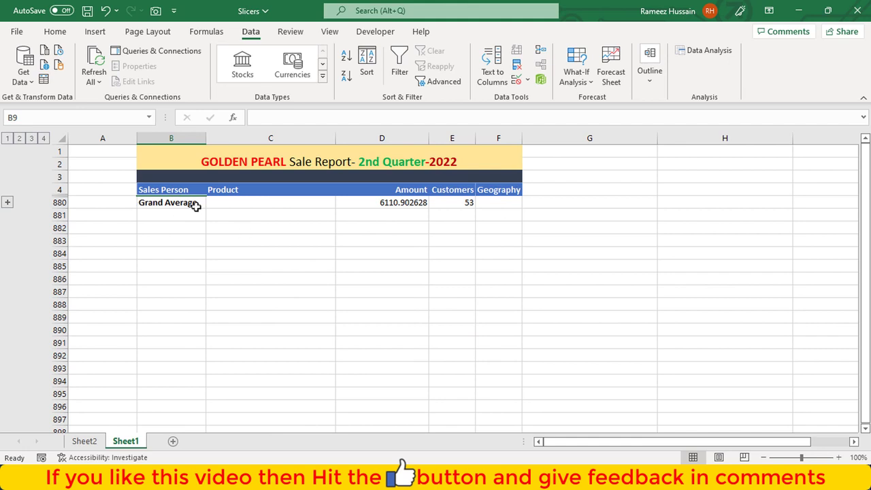
click(19, 139)
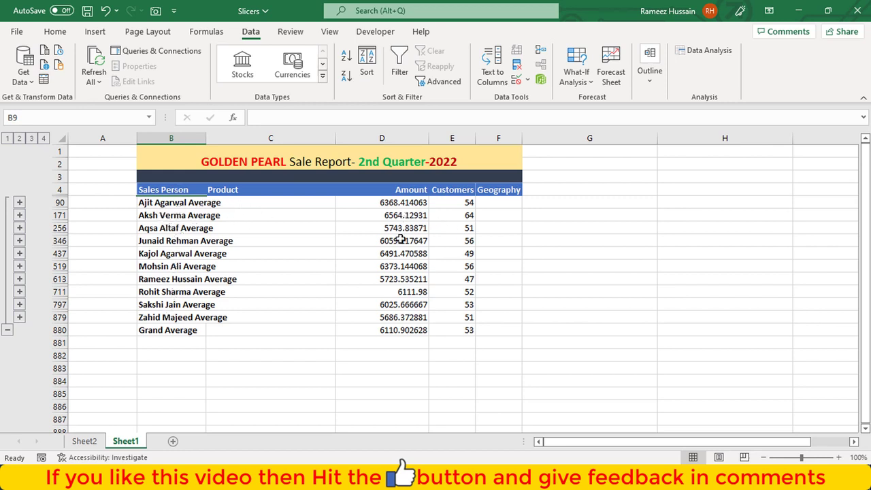
click(31, 138)
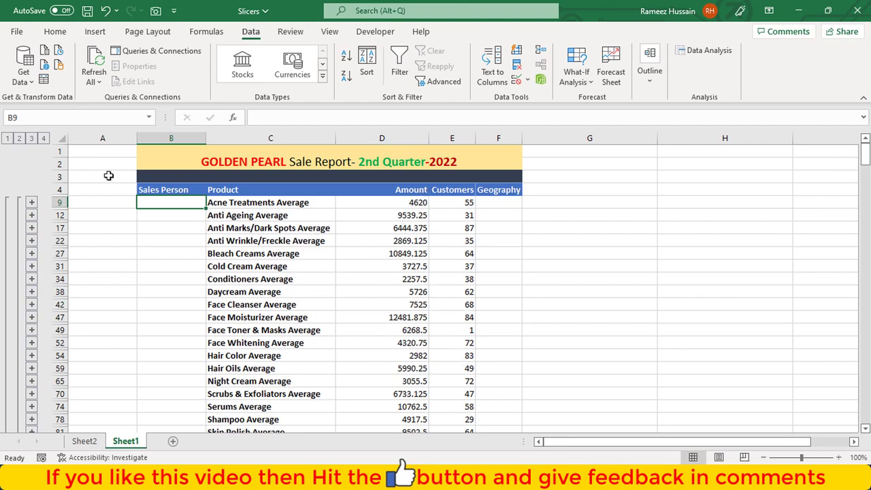
click(44, 139)
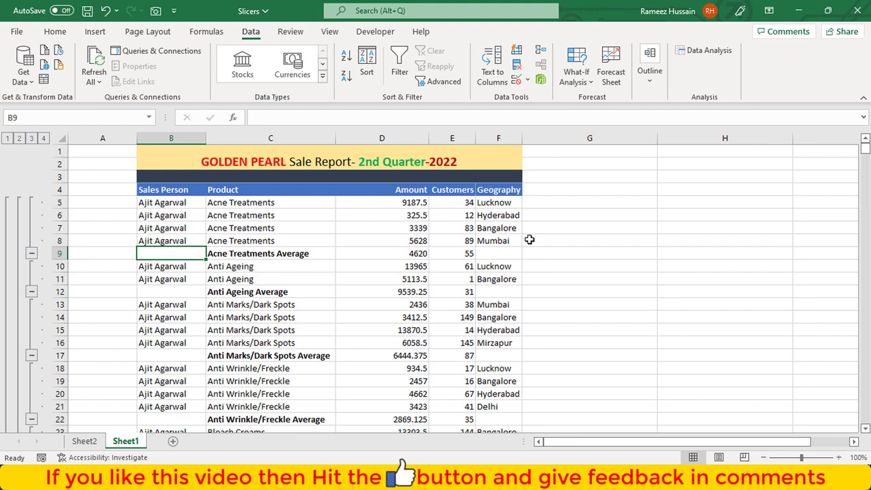
Apply blue gradient-fill data bars to all Amount values from D5 down to the Grand Average row.
click(315, 204)
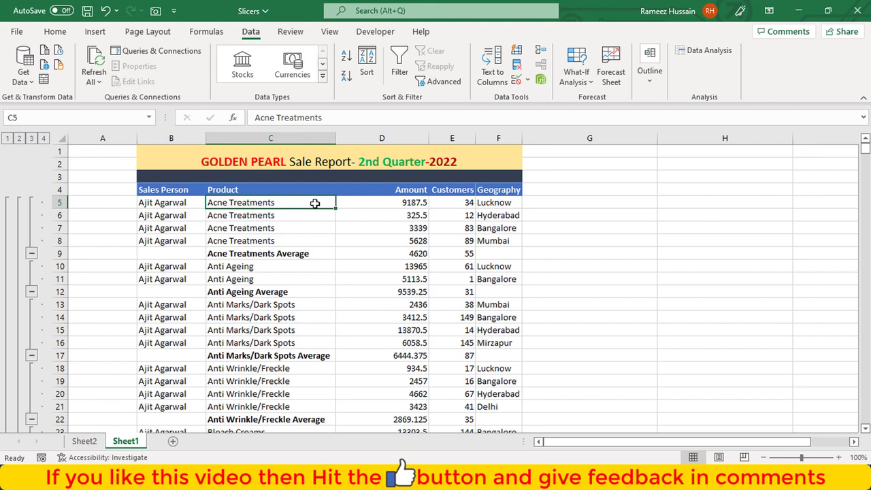
key(Right)
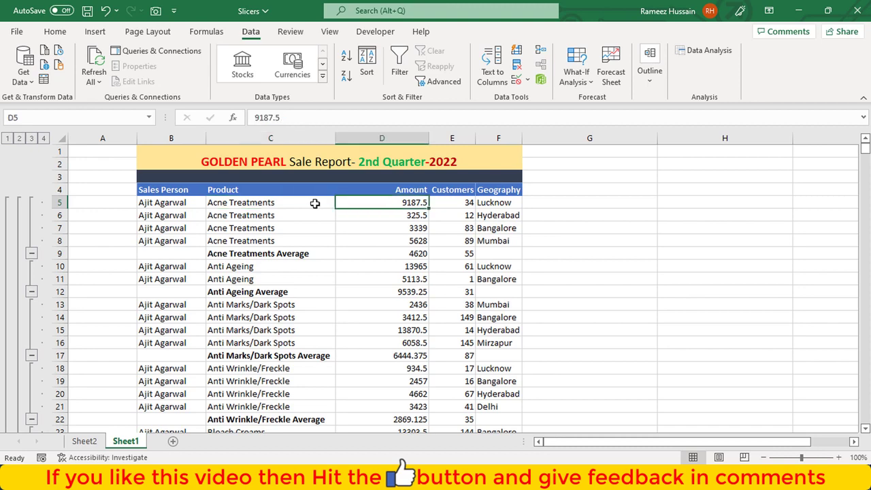
key(ctrl+shift+Down)
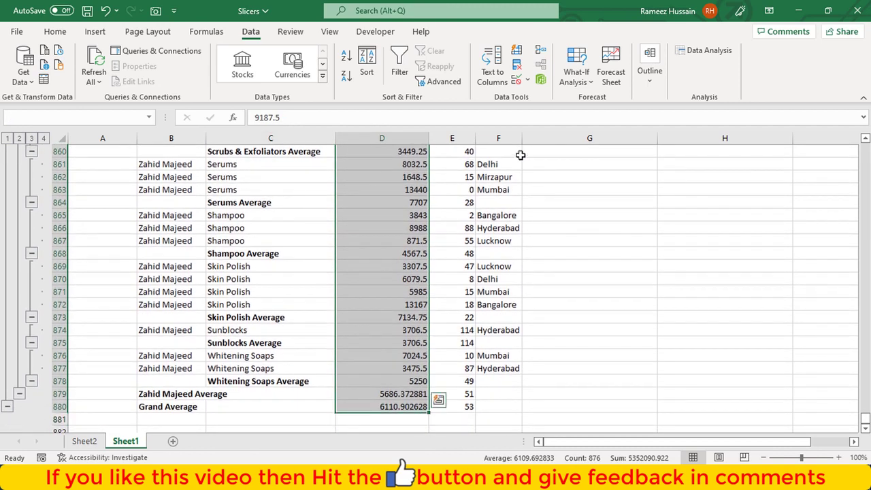
scroll(668, 172, up, 6)
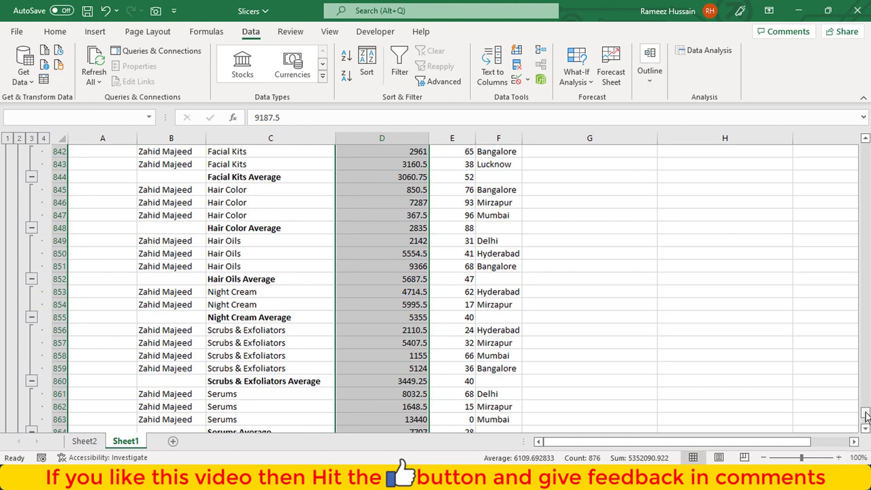
drag(866, 415, 866, 146)
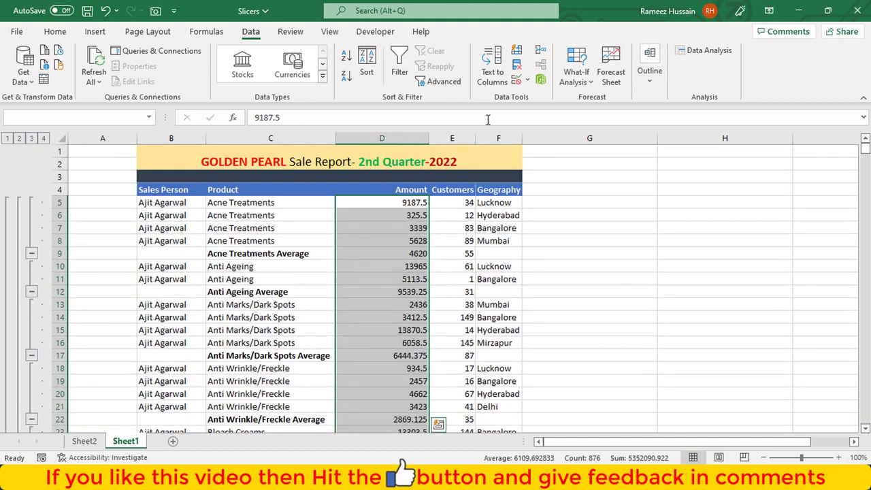
click(57, 33)
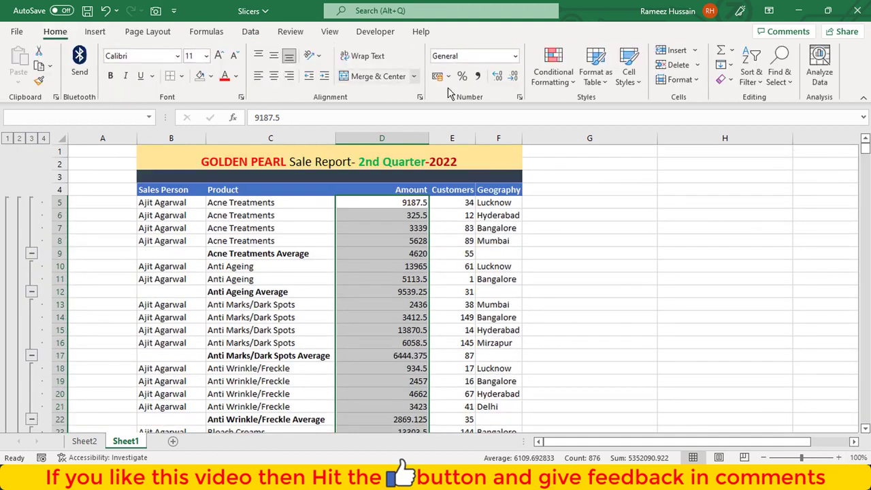
click(553, 76)
mouse_move(620, 109)
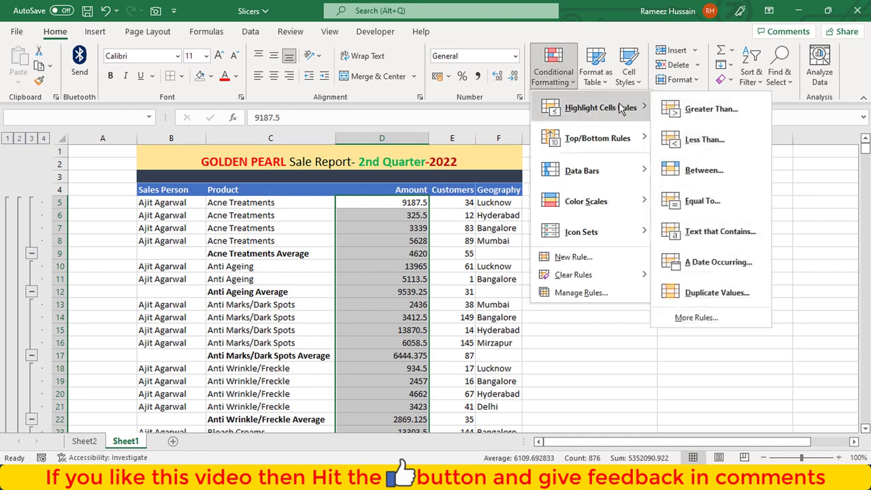
mouse_move(622, 175)
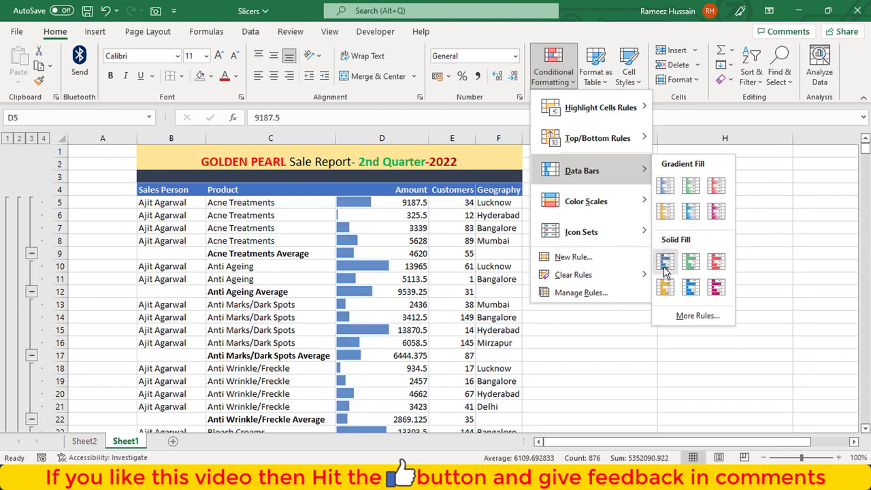
click(666, 186)
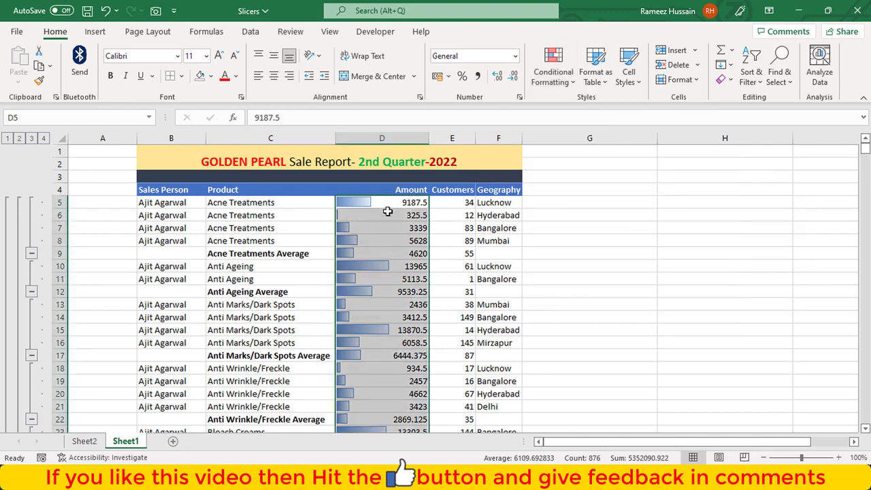
scroll(385, 215, down, 1)
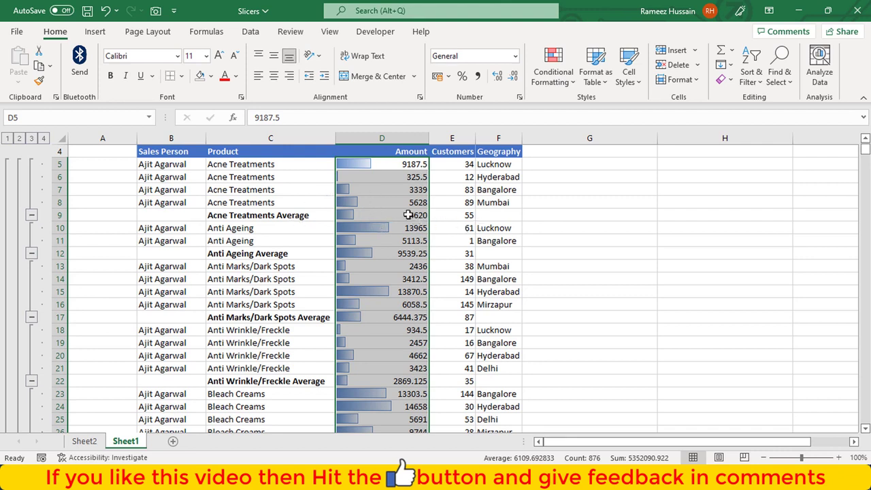
scroll(407, 215, up, 1)
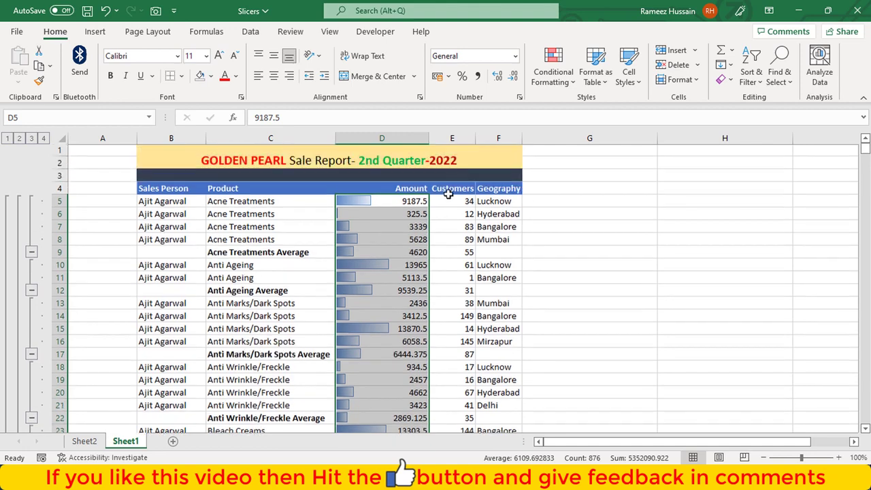
Apply the Green - White color scale to all Customers values from E5 down to the Grand Average row.
click(449, 202)
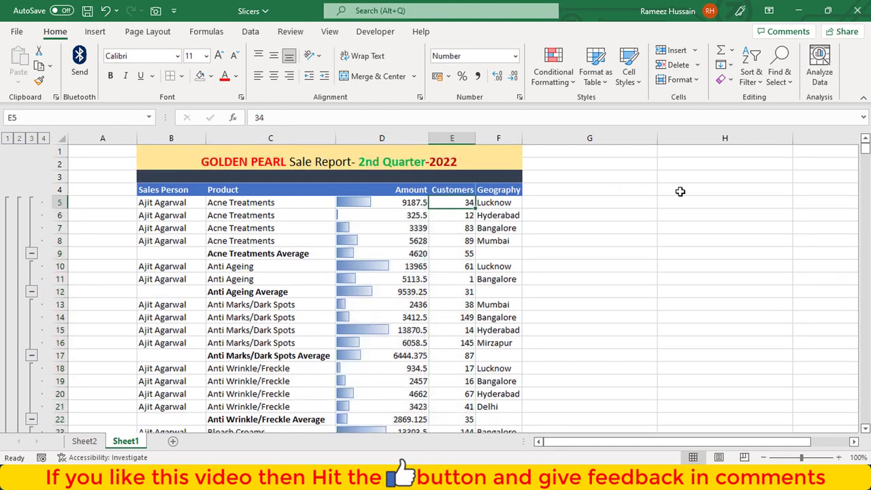
key(ctrl+shift+Down)
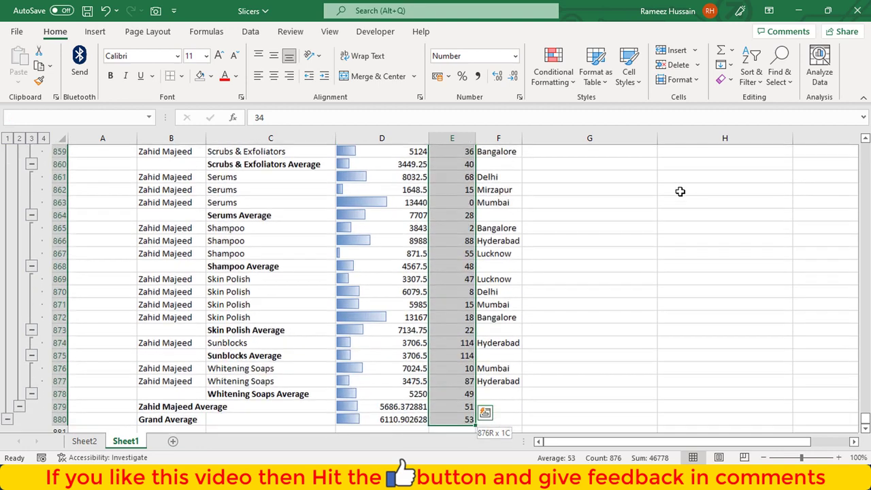
click(563, 81)
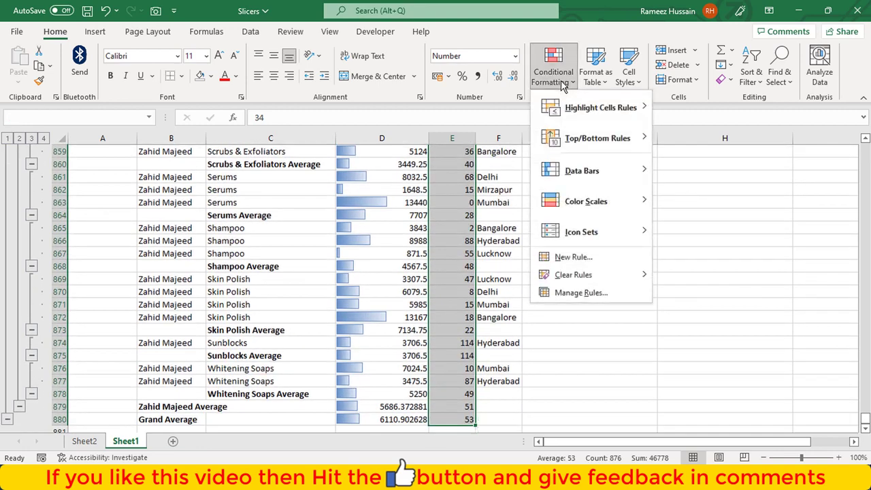
mouse_move(643, 233)
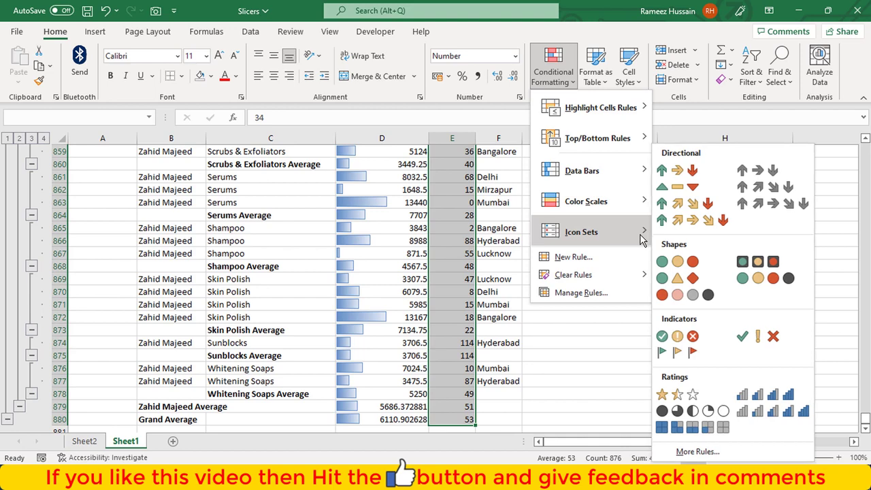
mouse_move(619, 209)
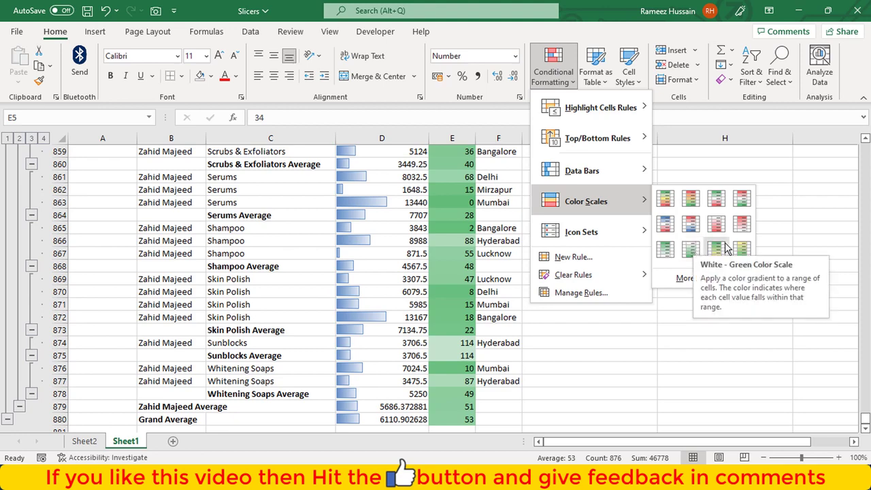
click(666, 250)
scroll(515, 224, up, 20)
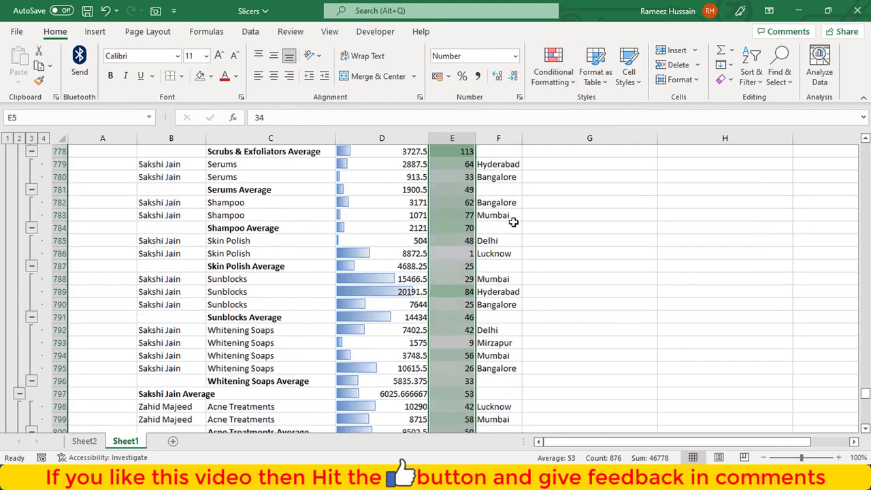
scroll(545, 210, up, 20)
drag(864, 387, 812, 152)
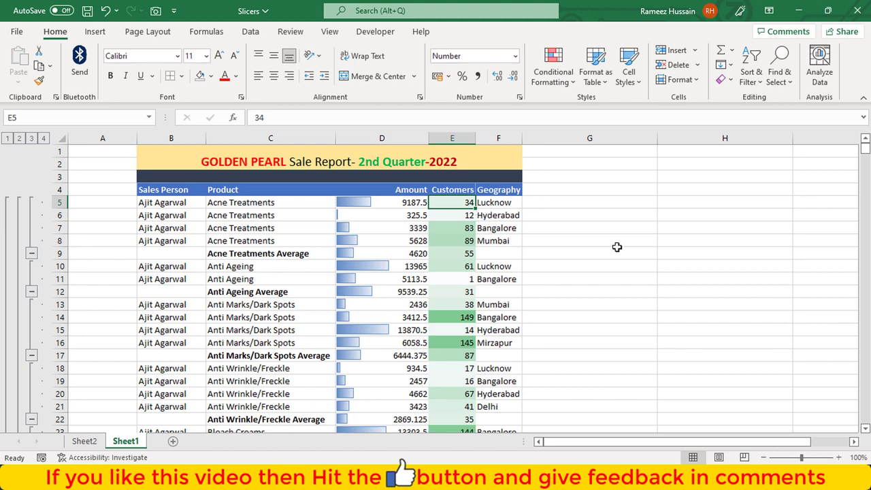
click(450, 231)
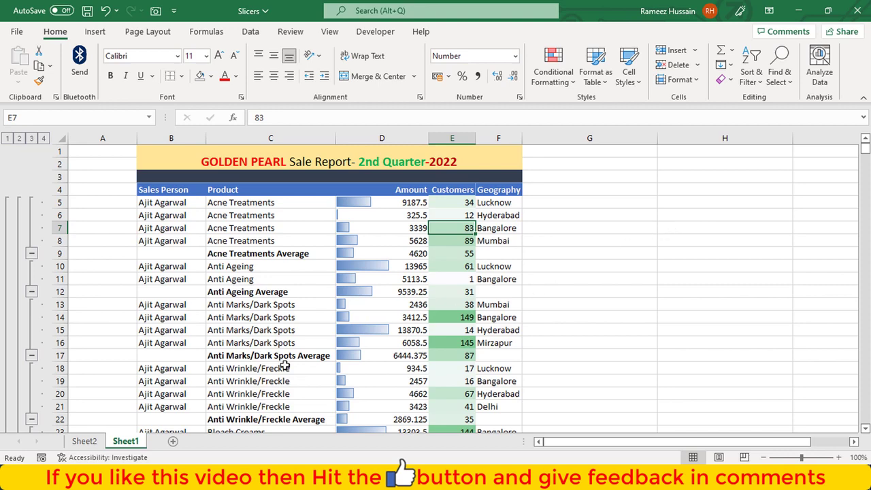
Review the pivot table, pie chart and City and Product slicers on Sheet2, and return to the Sheet1 report.
click(85, 441)
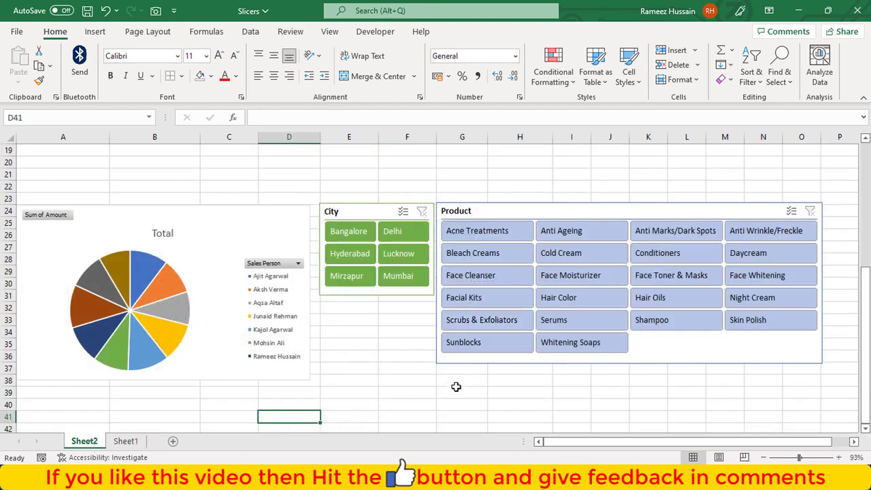
scroll(461, 380, up, 6)
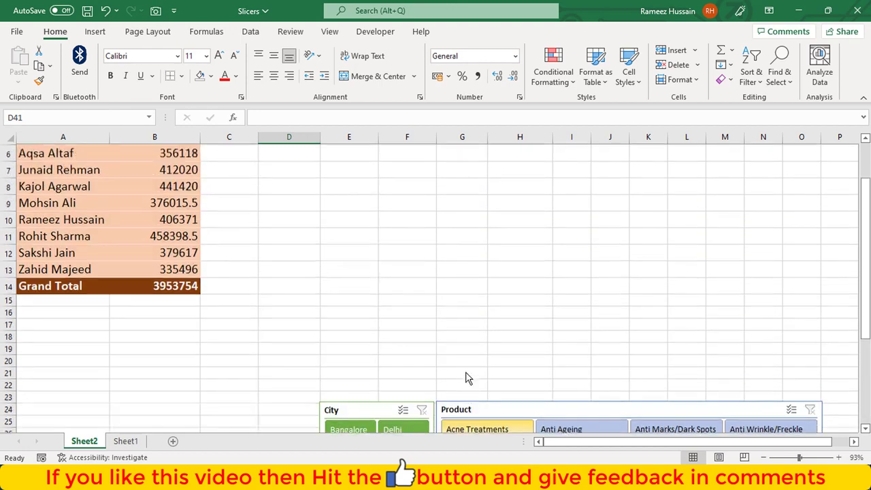
scroll(499, 287, down, 6)
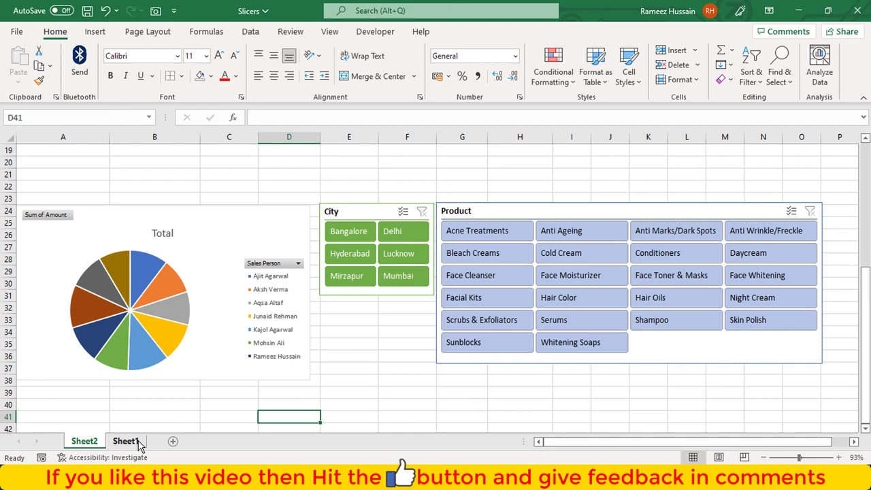
click(136, 442)
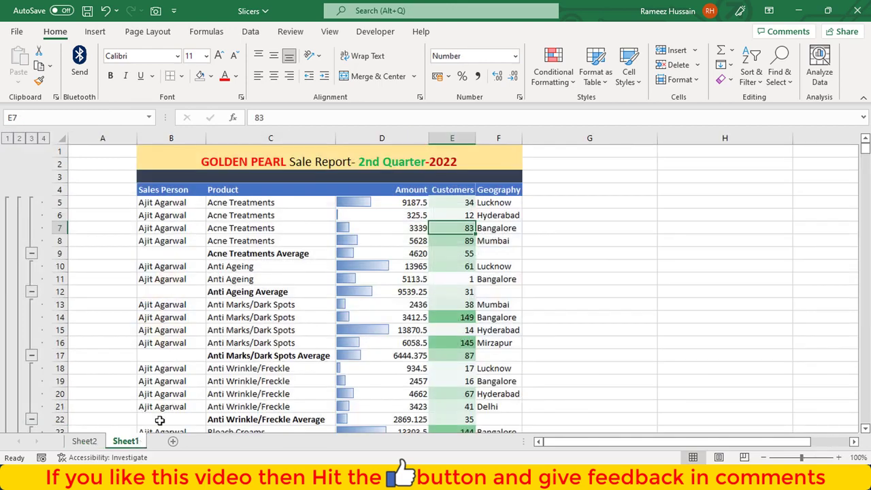